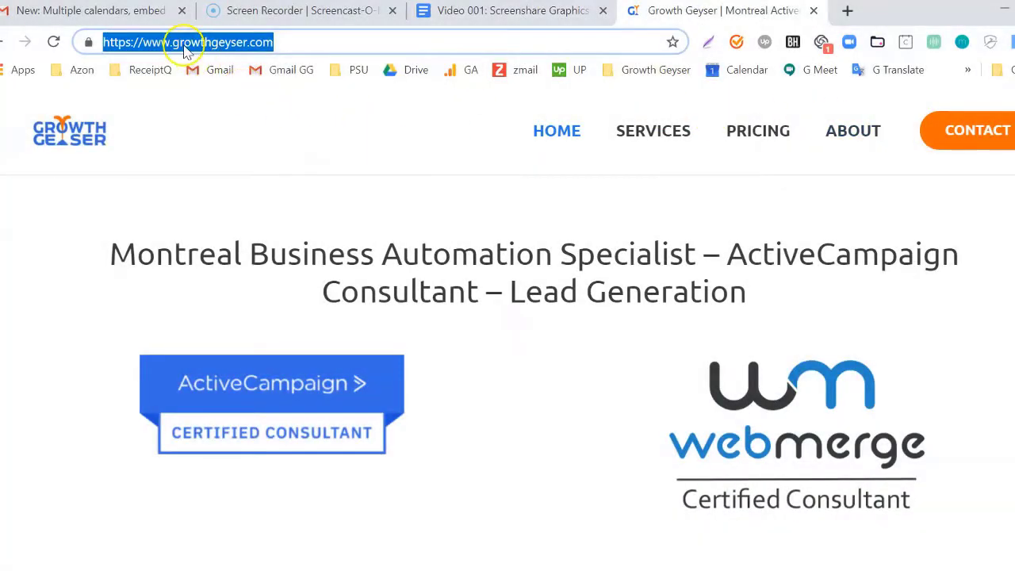
Submit the Growth Geyser contact form with test details to request a free consultation.
left_click(166, 41)
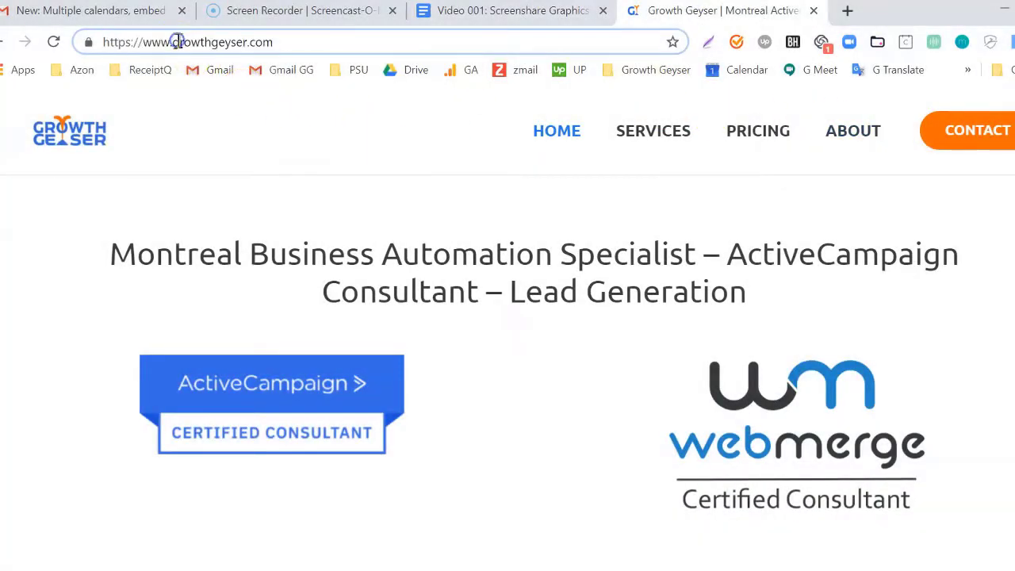
left_click(975, 139)
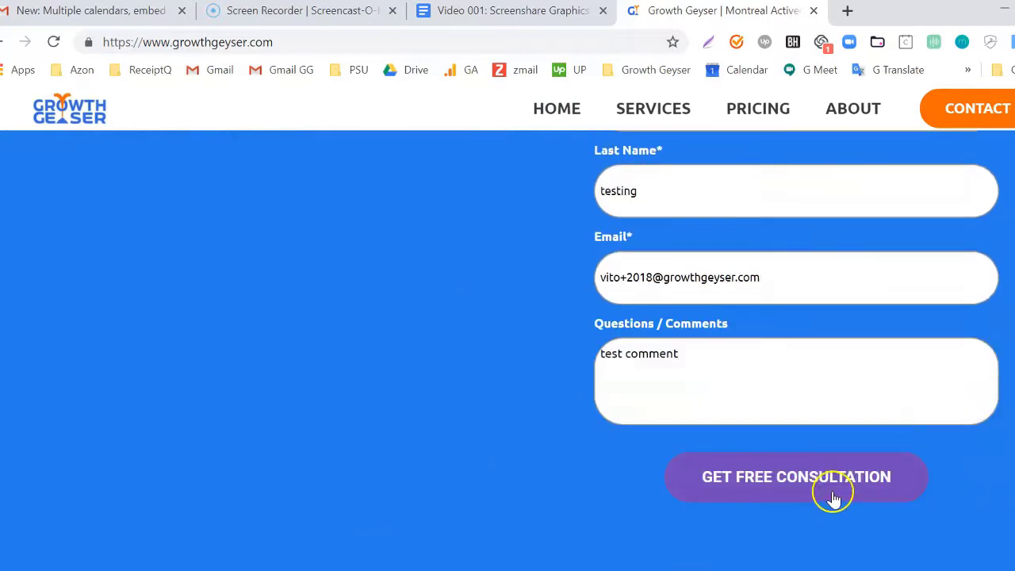
left_click(833, 494)
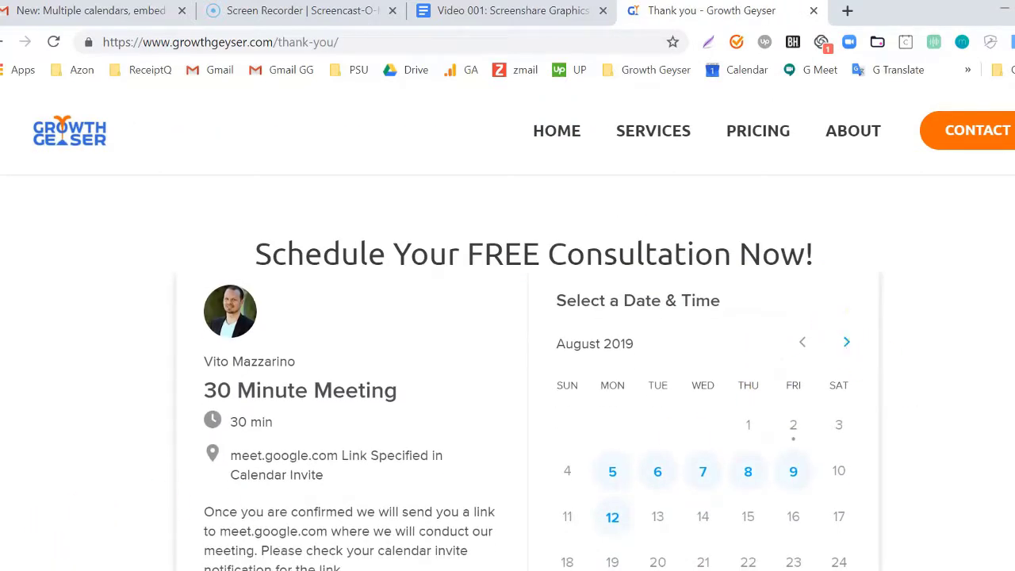
Pick the 10:00 slot on Monday, August 12 in the Calendly booking calendar.
left_click(612, 517)
scroll(725, 358, "down", 4)
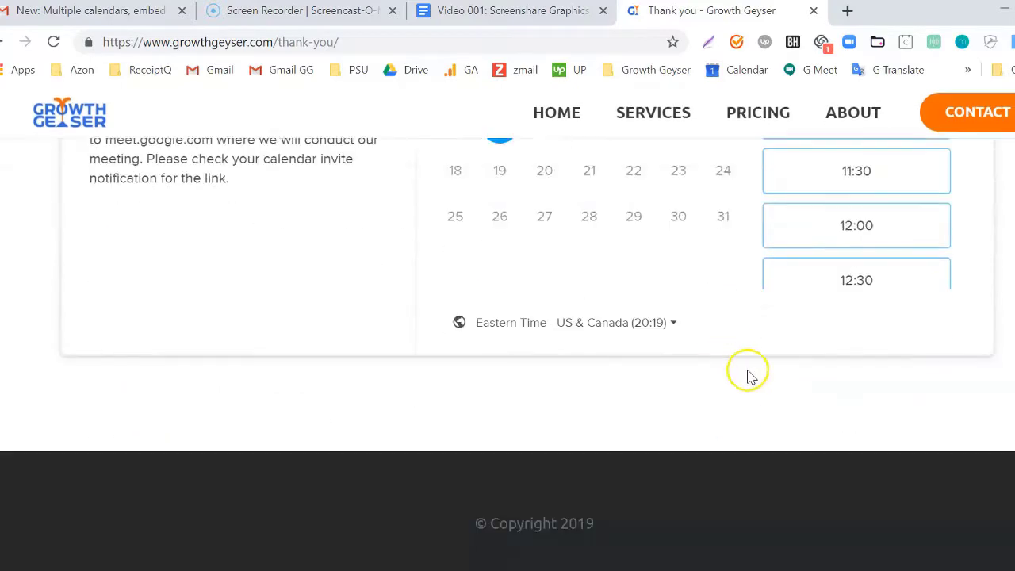
scroll(855, 372, "up", 5)
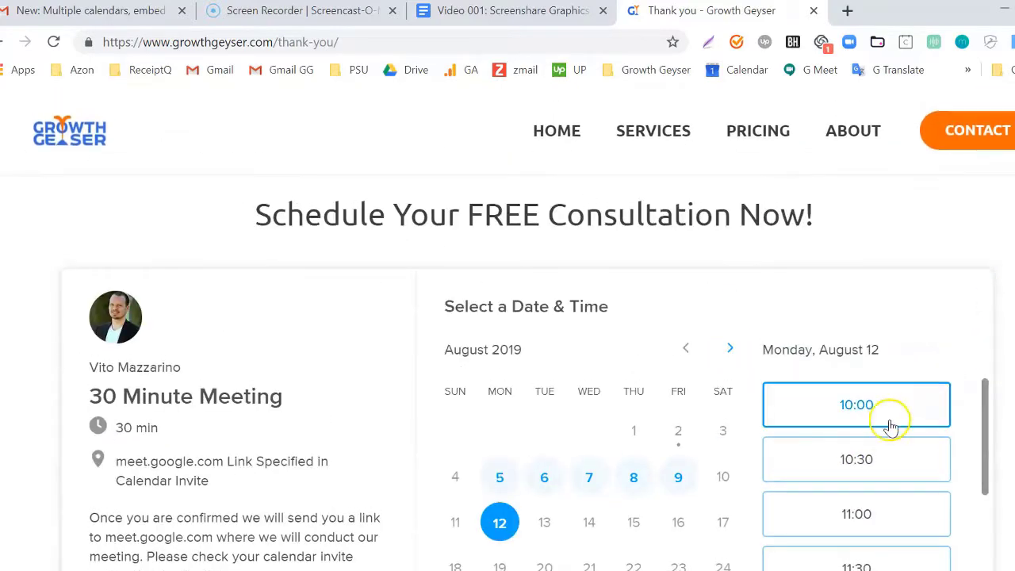
left_click(877, 406)
scroll(936, 411, "down", 2)
scroll(935, 412, "up", 2)
left_click(934, 414)
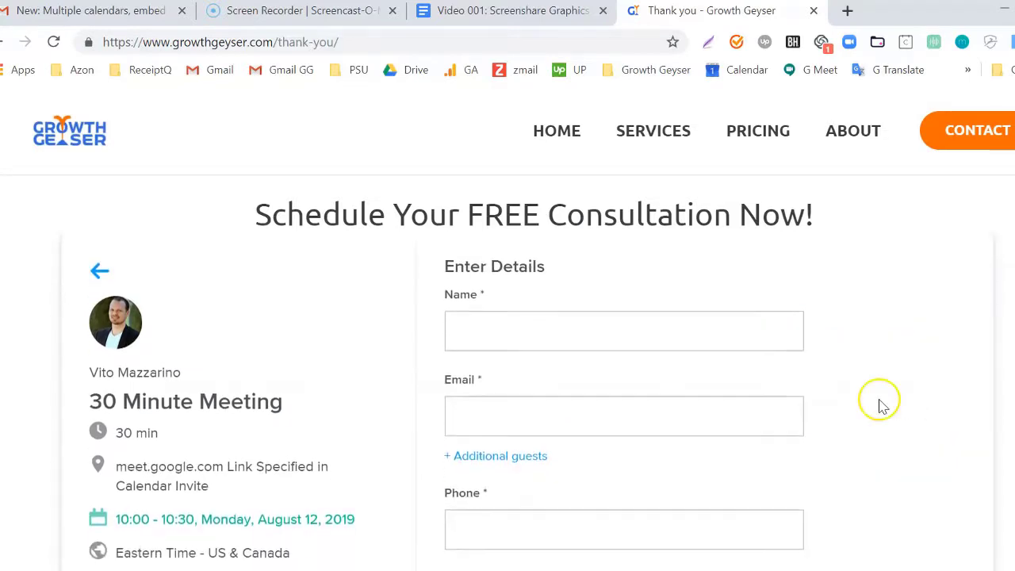
Enter the invitee's name, e-mail and phone number, then schedule the event.
left_click(594, 323)
type("vito")
key("Tab")
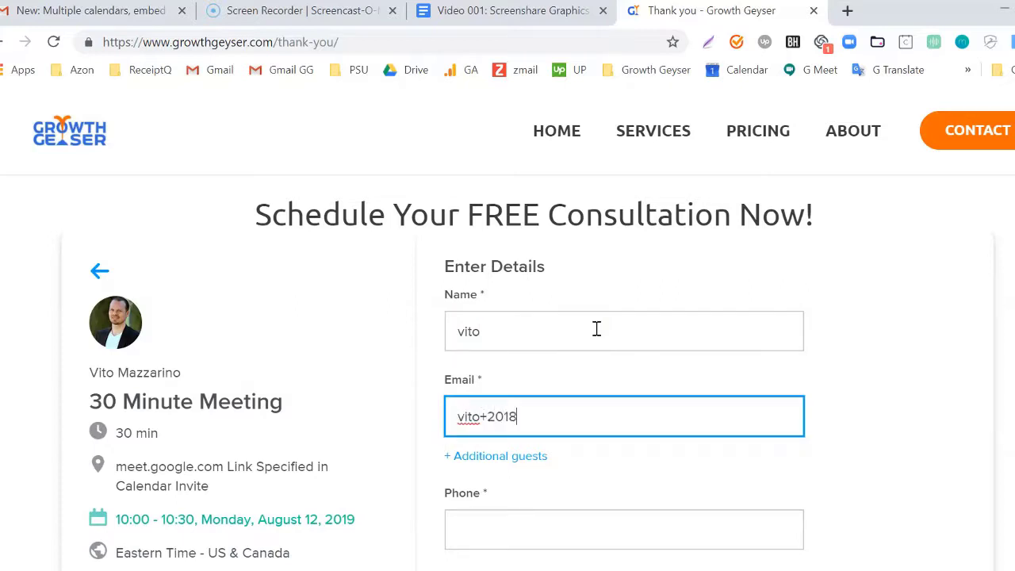
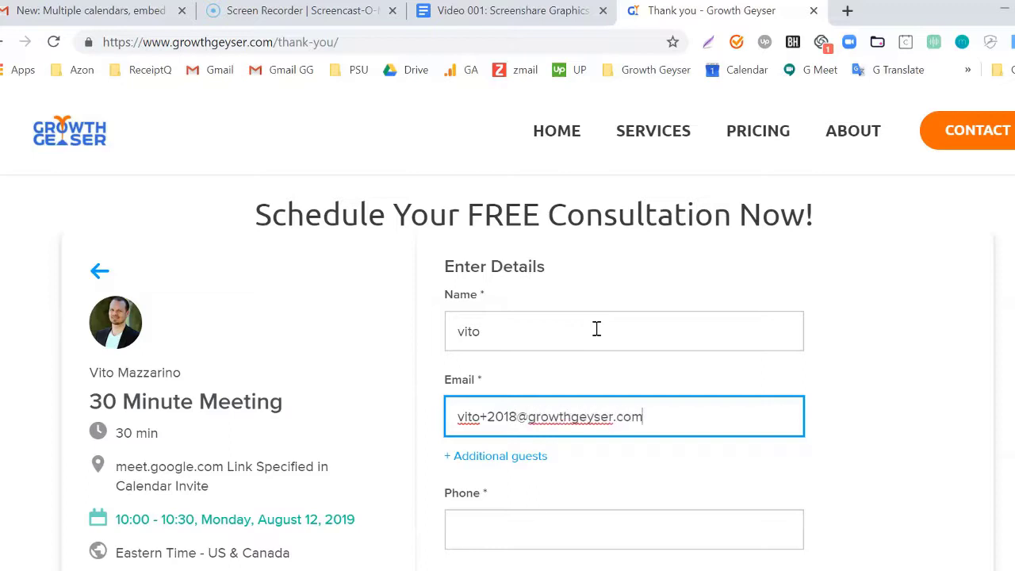
key("Tab")
key("Tab")
type("7777777777")
scroll(827, 396, "down", 2)
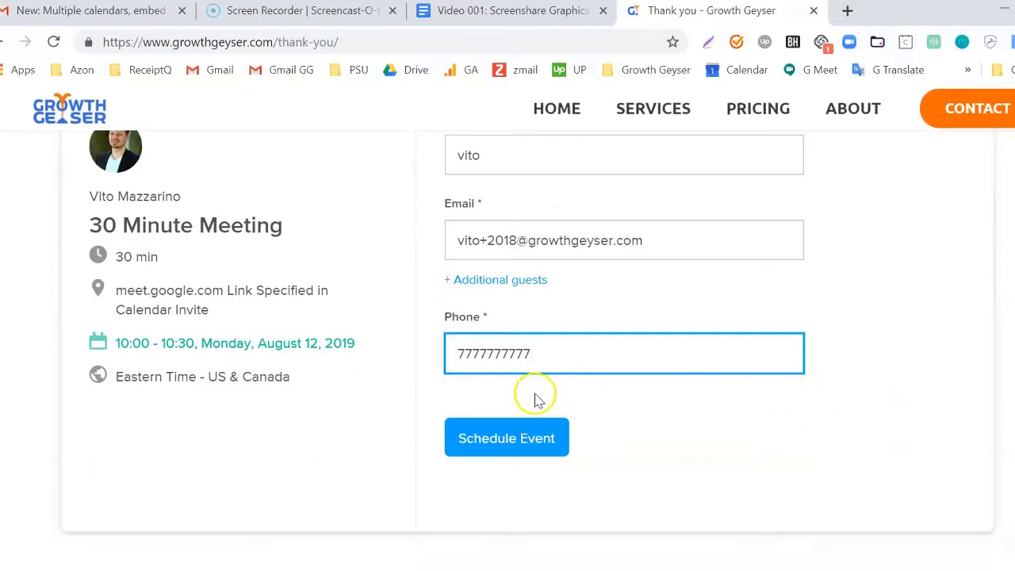
left_click(530, 436)
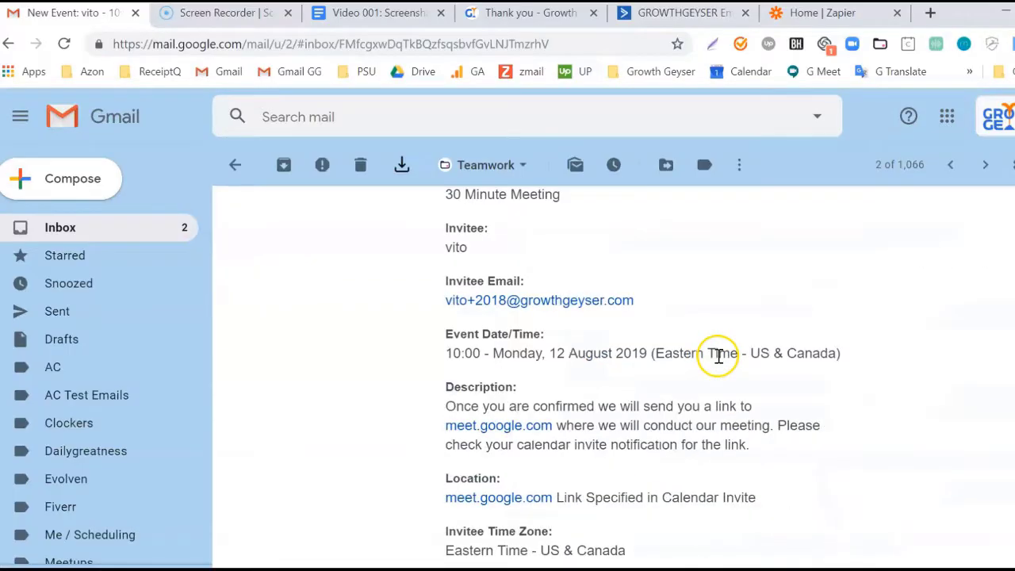
Scroll through the Calendly new-event email details for the 10:00 August 12 meeting.
scroll(720, 356, "up", 2)
scroll(717, 359, "up", 2)
scroll(719, 360, "down", 4)
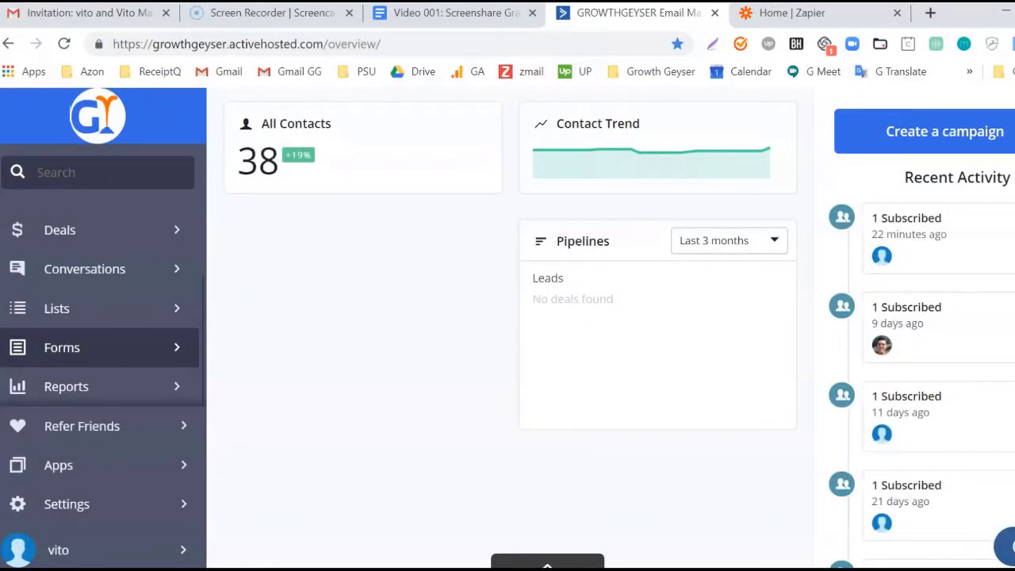
Create inline form 'Test Contact Form' subscribing contacts to the Sales Lead / Customer list.
left_click(63, 352)
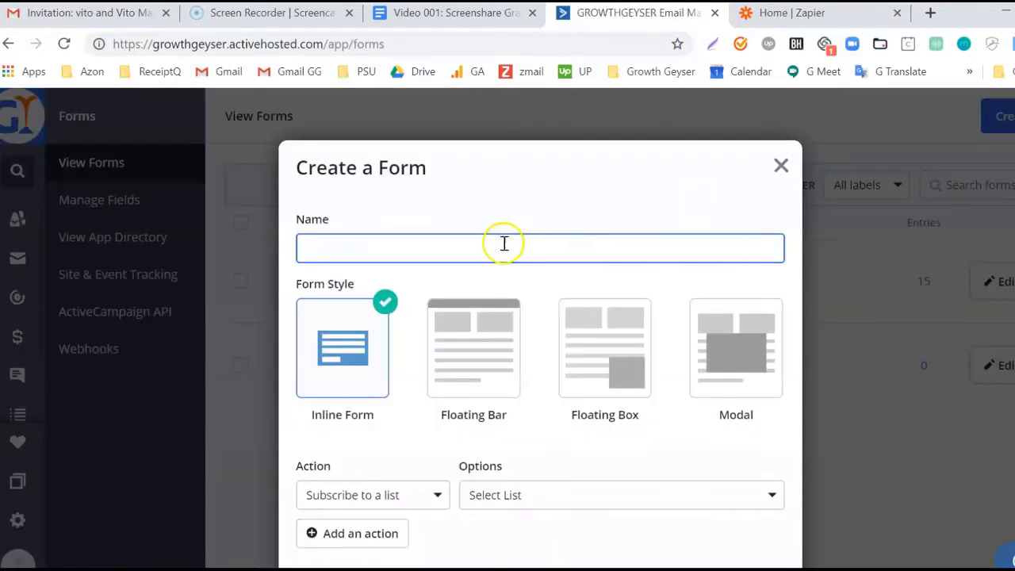
left_click(343, 394)
left_click(372, 252)
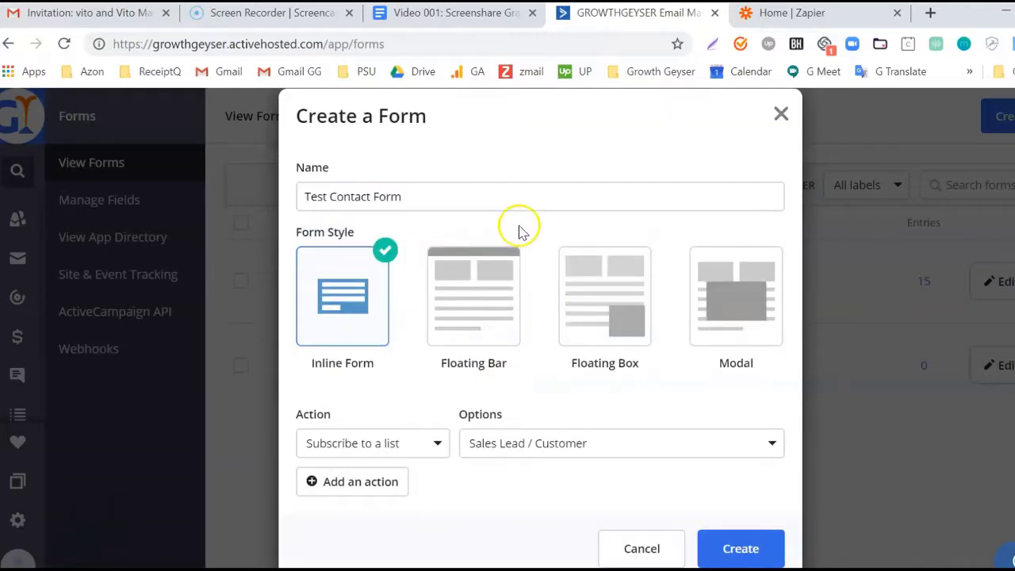
left_click(484, 197)
left_click(625, 448)
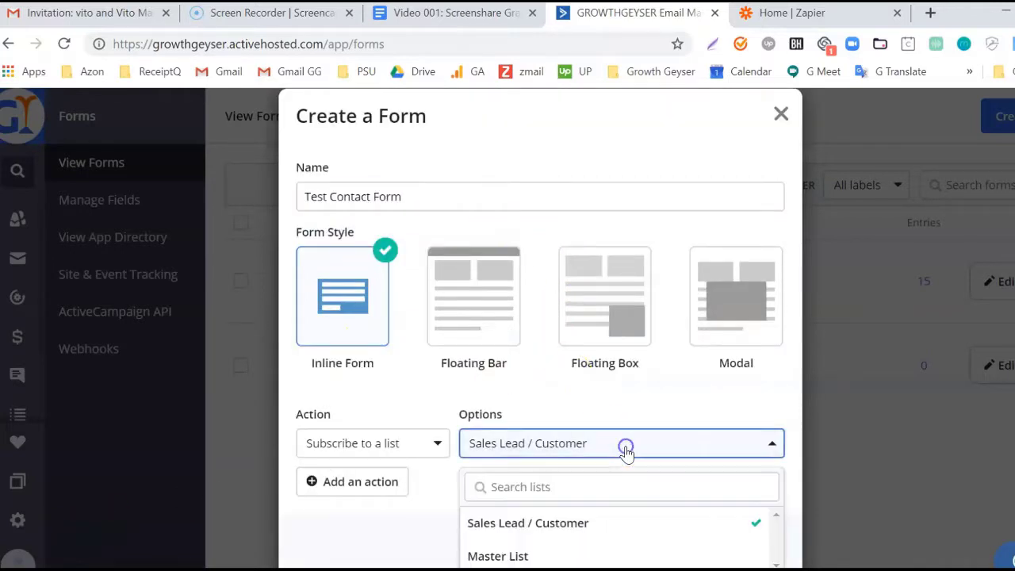
left_click(583, 521)
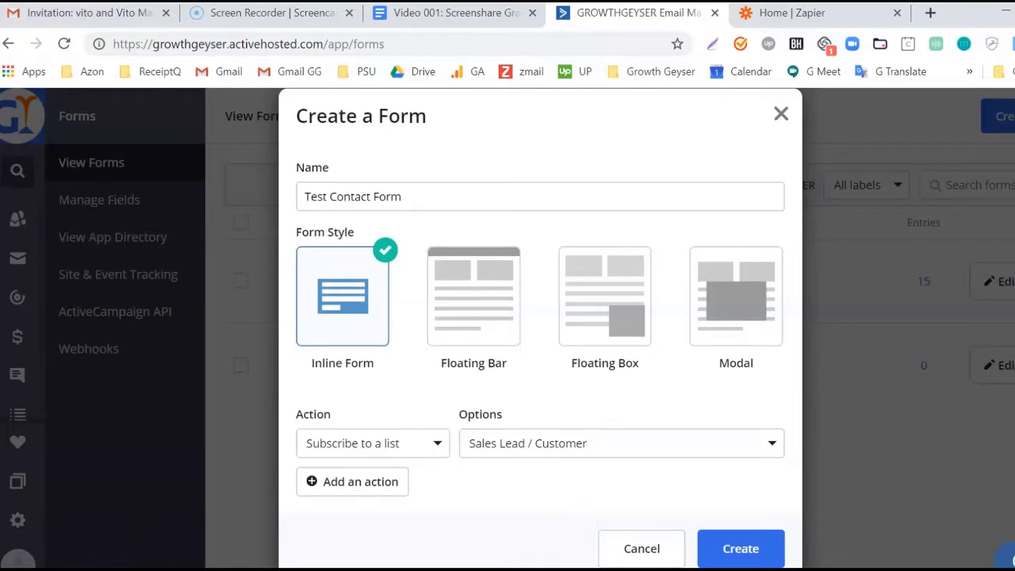
left_click(742, 547)
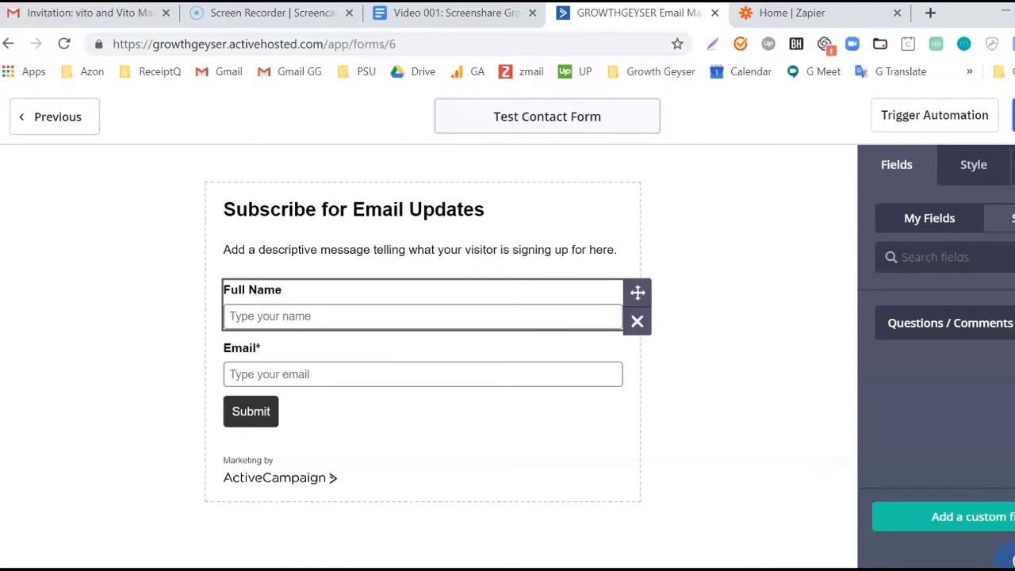
Delete the Full Name field and add First Name and Last Name above Email.
left_click(639, 328)
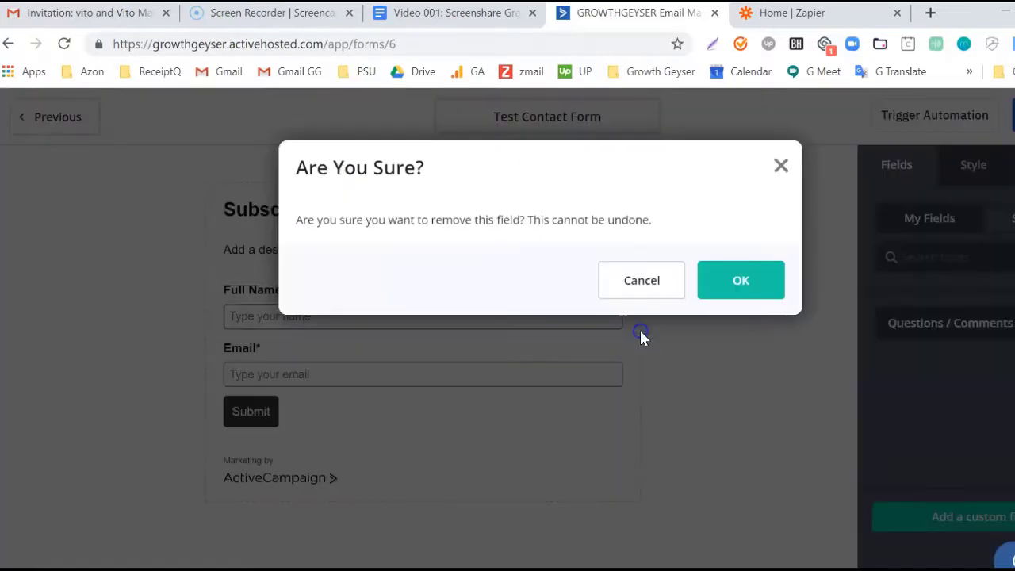
left_click(739, 277)
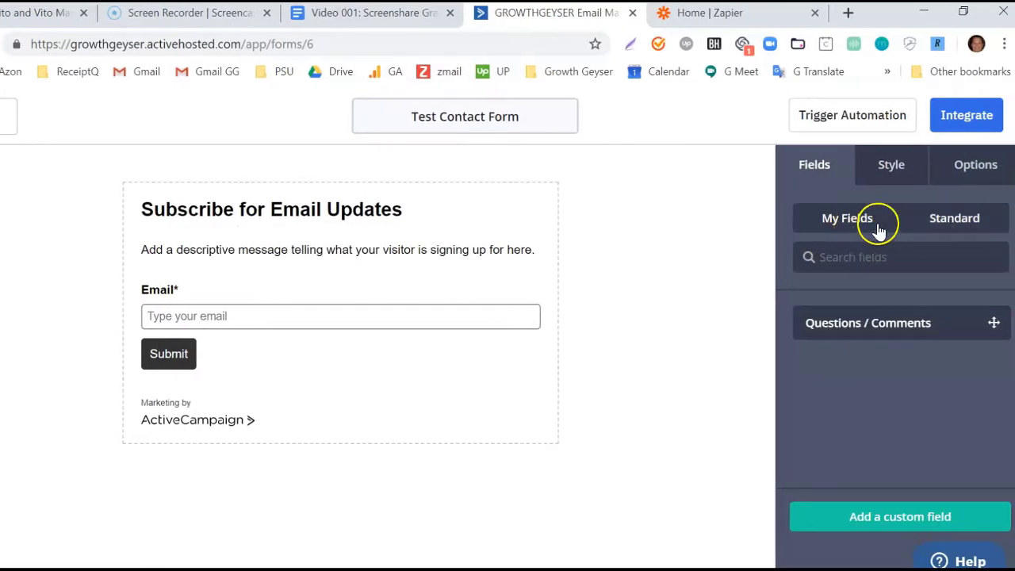
left_click(961, 228)
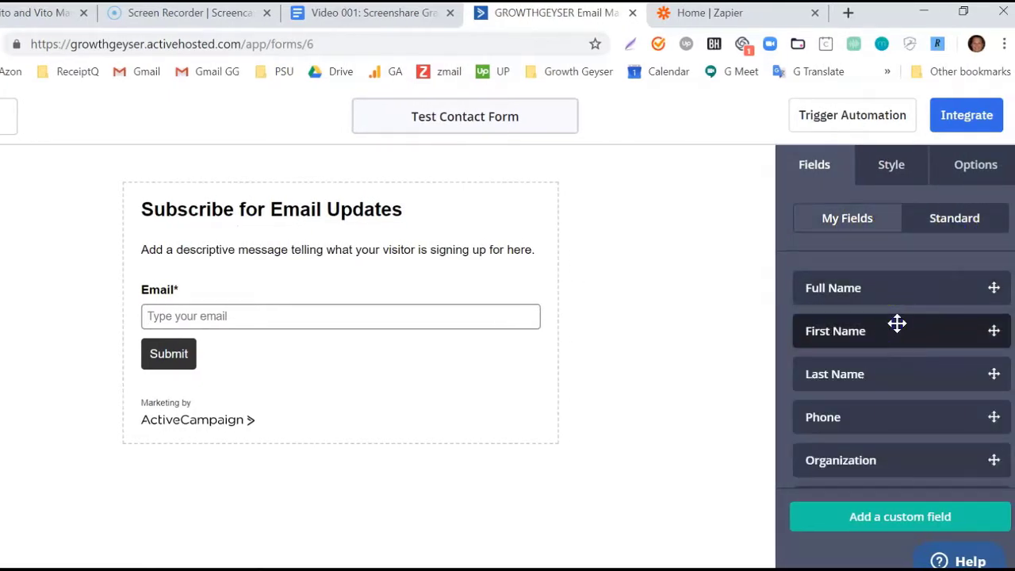
left_click_drag(894, 326, 447, 263)
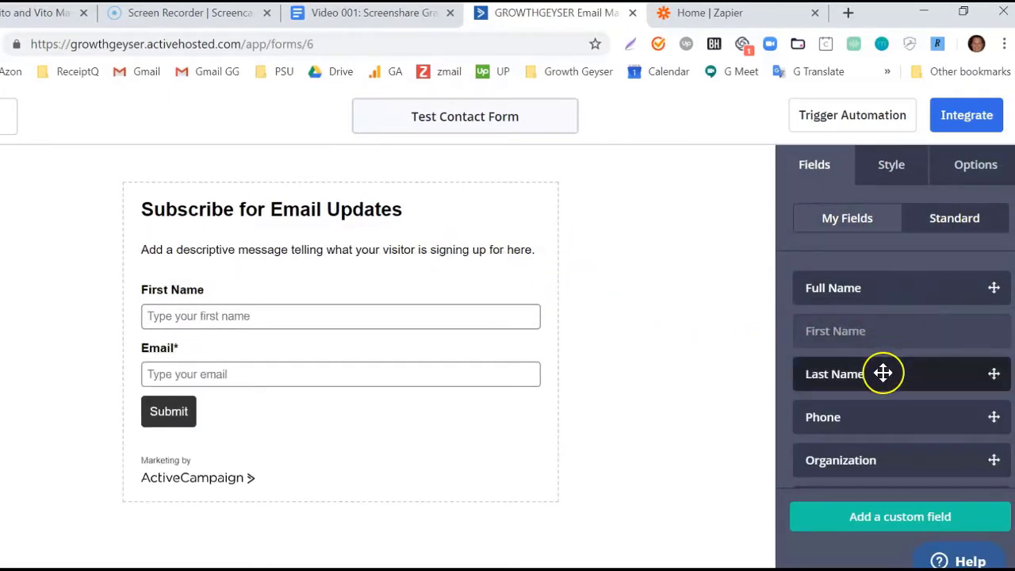
left_click_drag(883, 373, 407, 328)
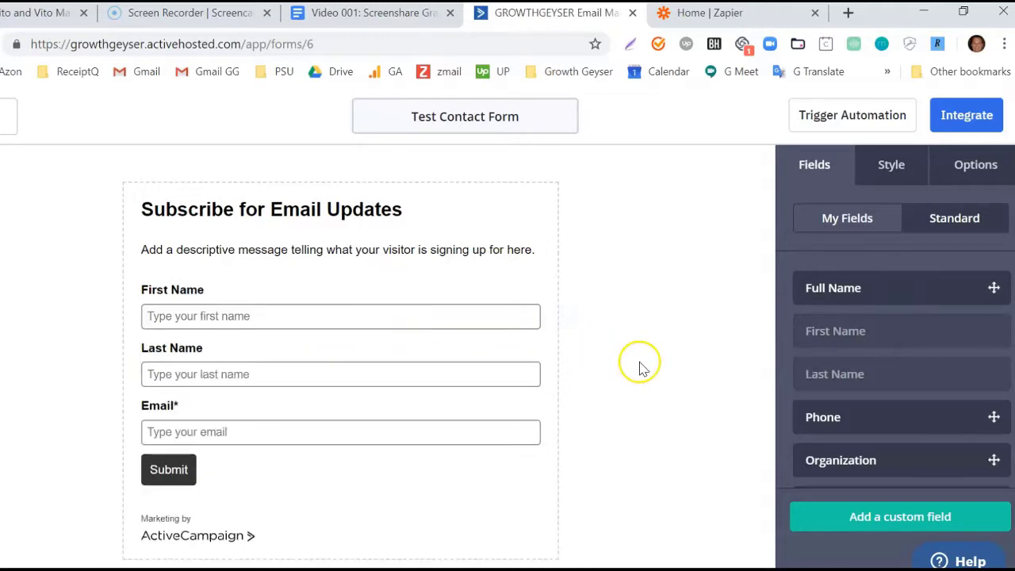
Add the custom Questions / Comments field below Email.
scroll(891, 322, "down", 3)
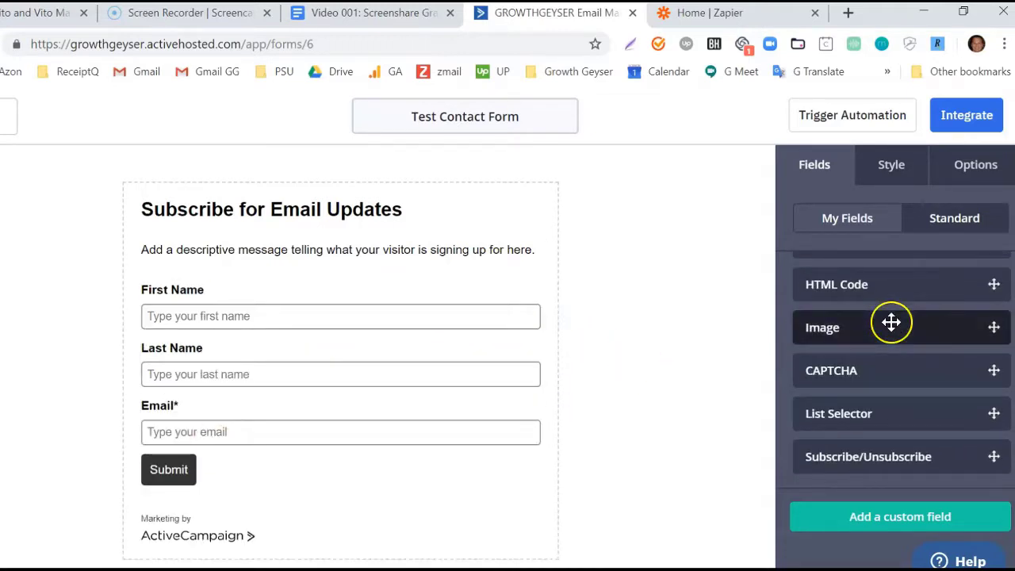
scroll(891, 322, "up", 3)
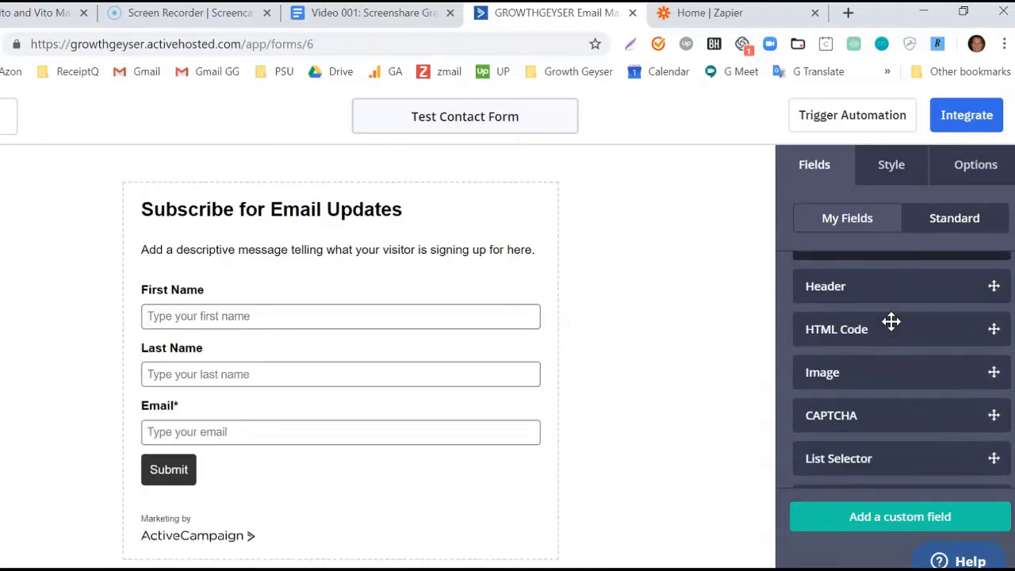
scroll(891, 320, "up", 2)
left_click(968, 226)
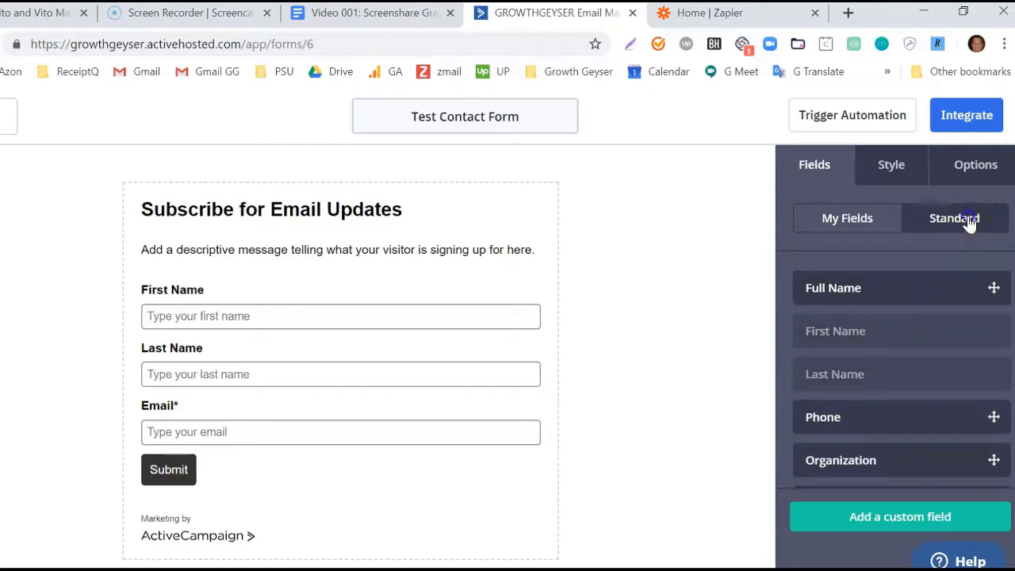
left_click(880, 226)
left_click(843, 256)
left_click_drag(861, 320, 429, 439)
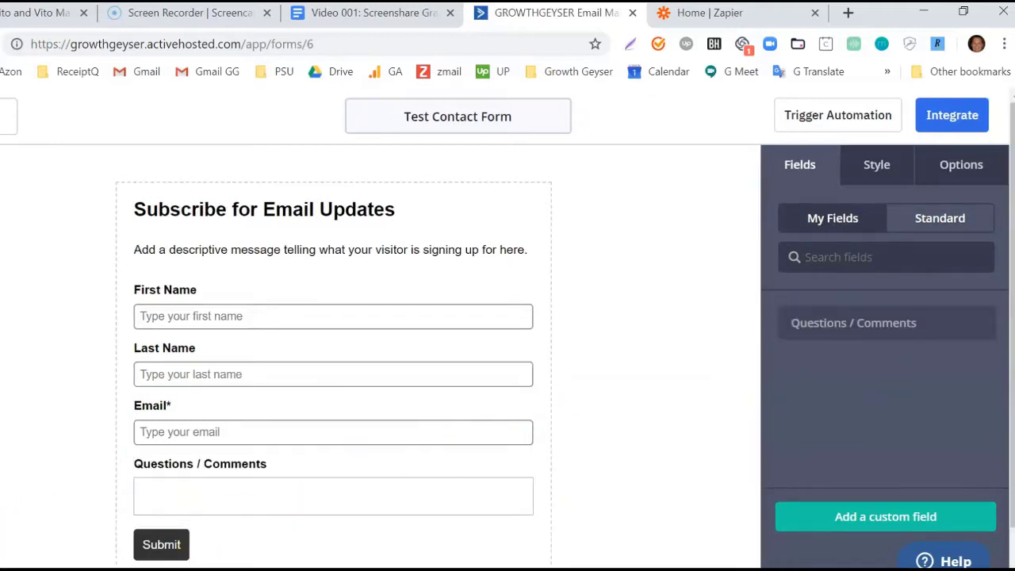
left_click(880, 166)
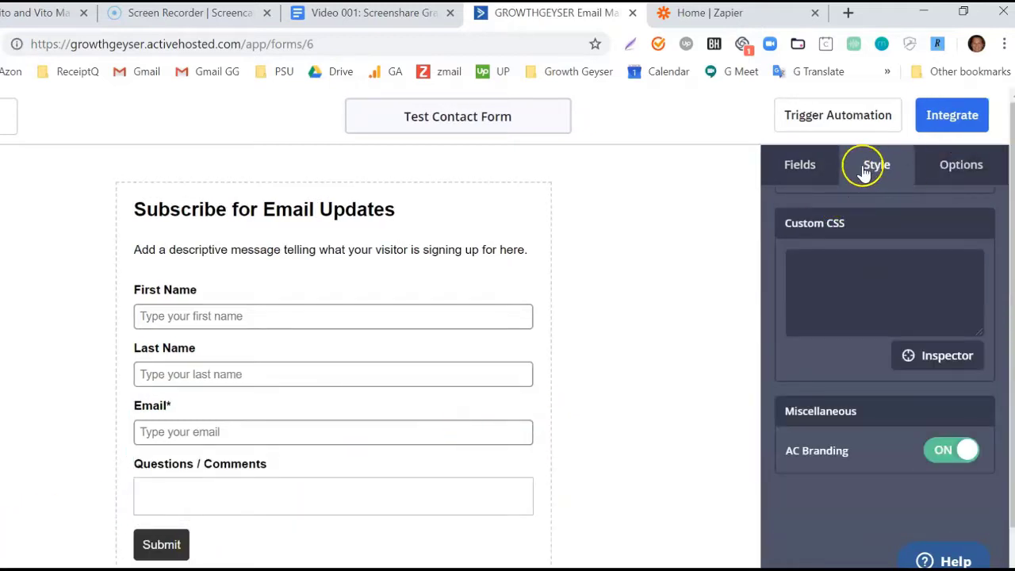
Turn off AC Branding on the Test Contact Form.
left_click(943, 452)
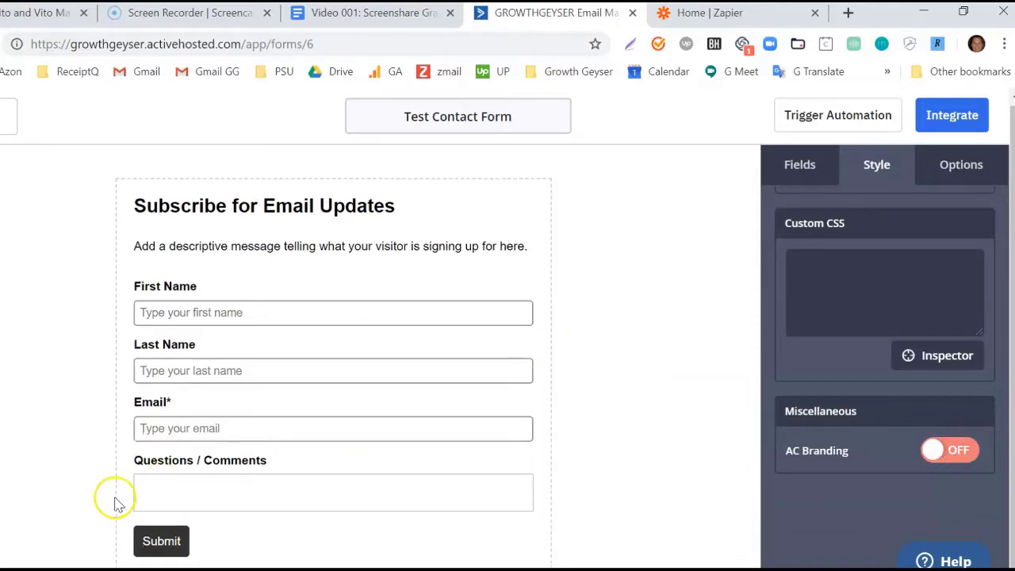
left_click(961, 164)
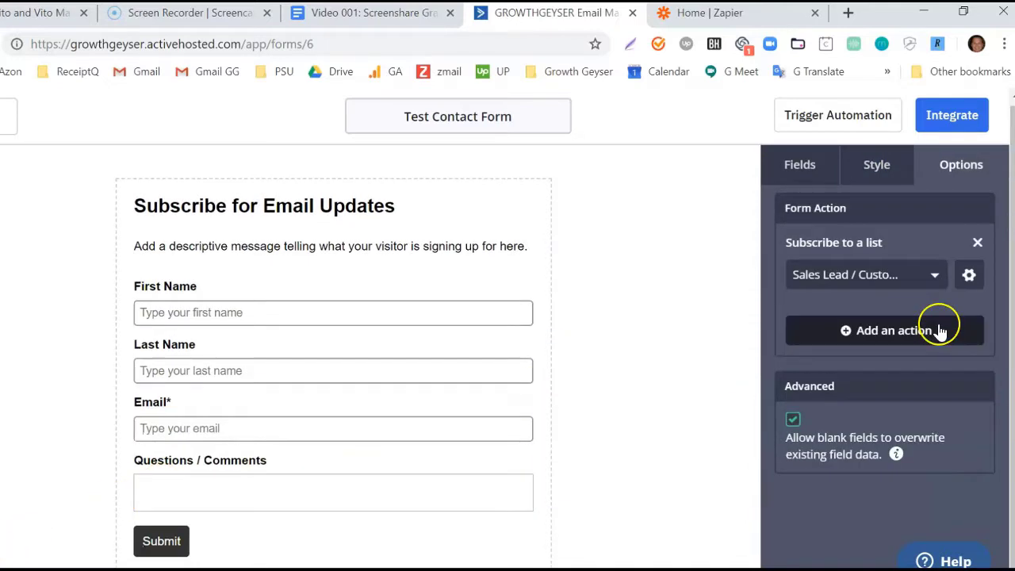
left_click(969, 277)
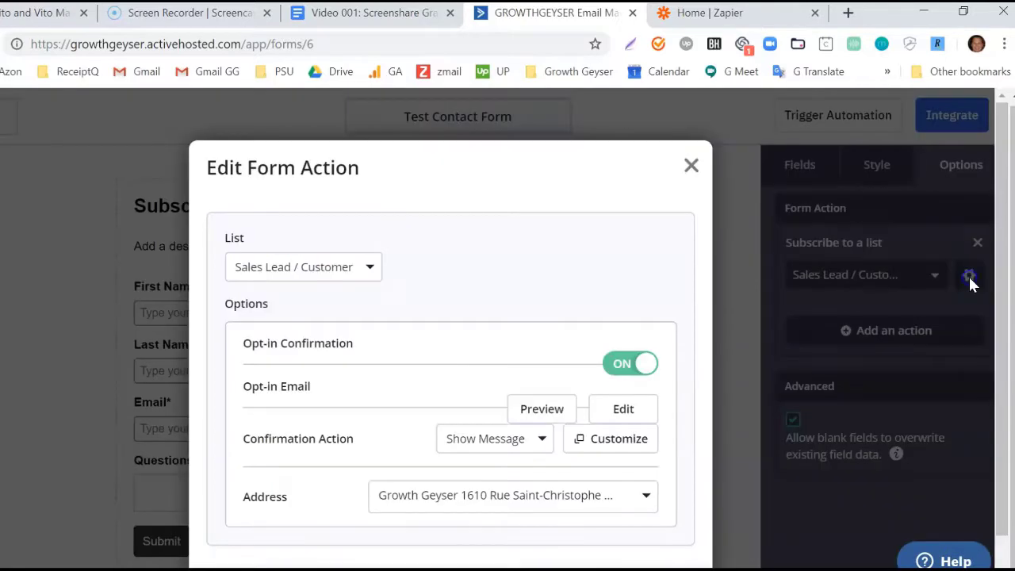
left_click(683, 169)
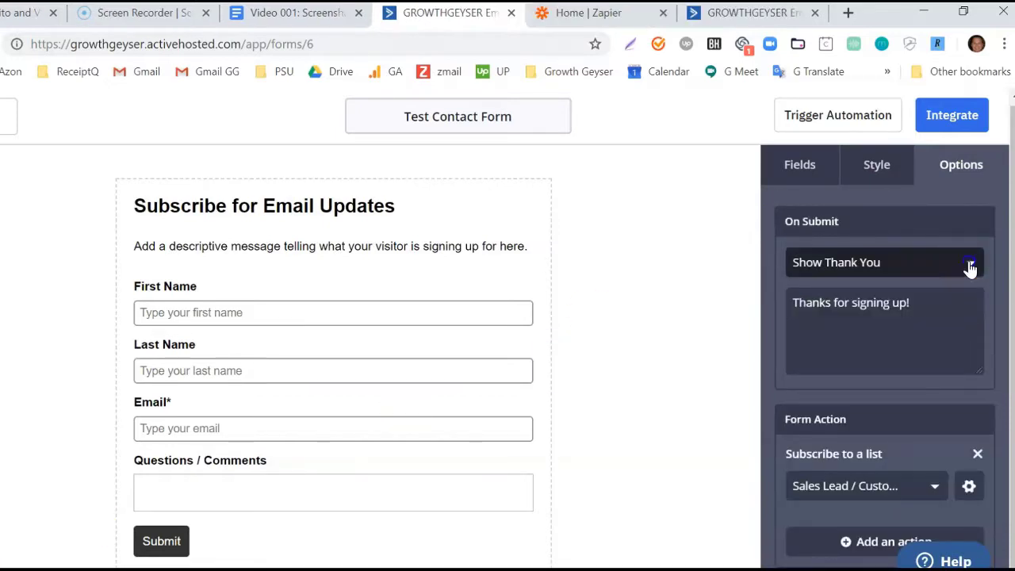
left_click(968, 263)
left_click(820, 335)
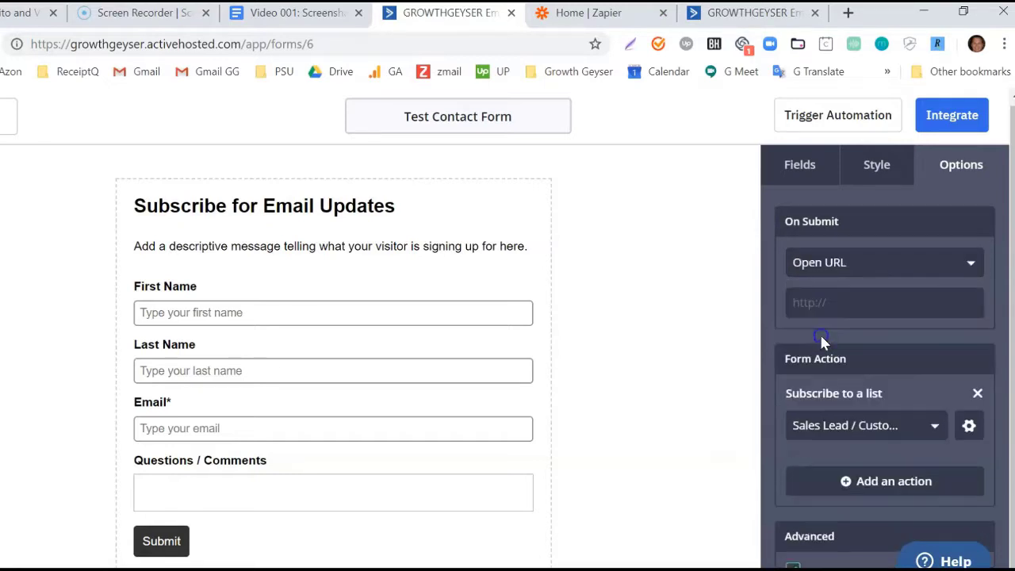
left_click(839, 302)
key("ctrl+v")
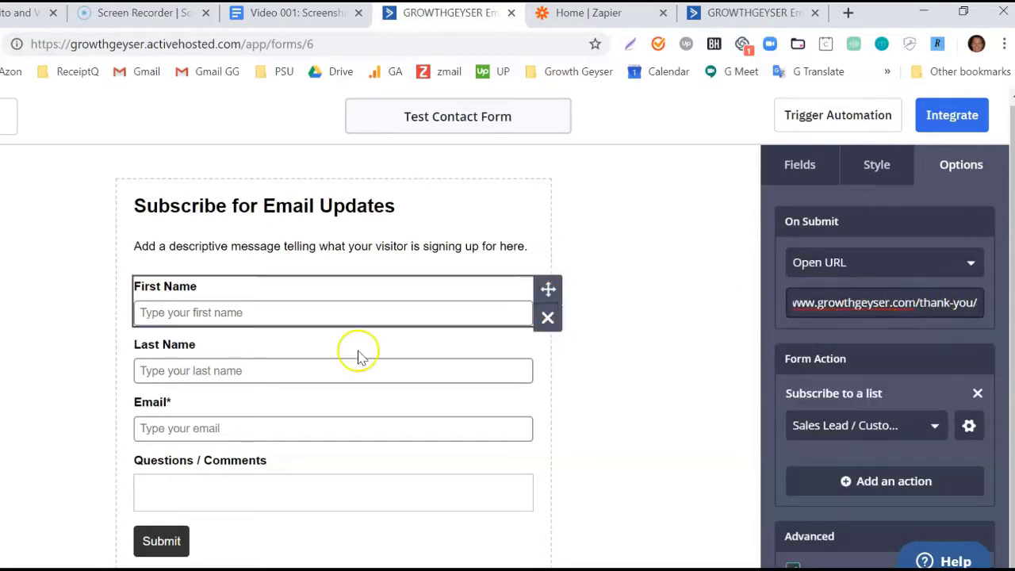
Switch Opt-in Confirmation off for the Sales Lead / Customer subscription and save.
scroll(975, 368, "down", 1)
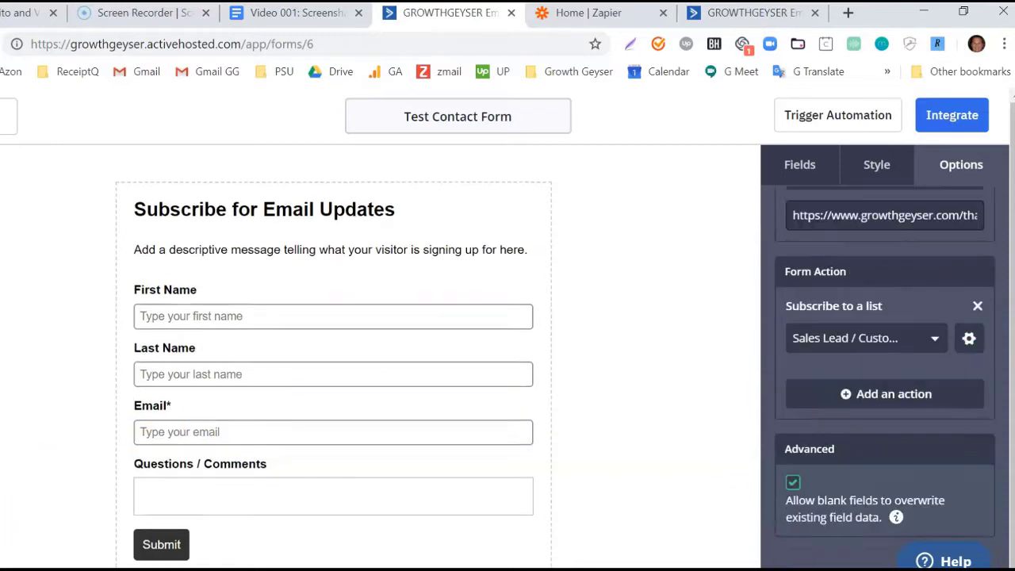
left_click(972, 341)
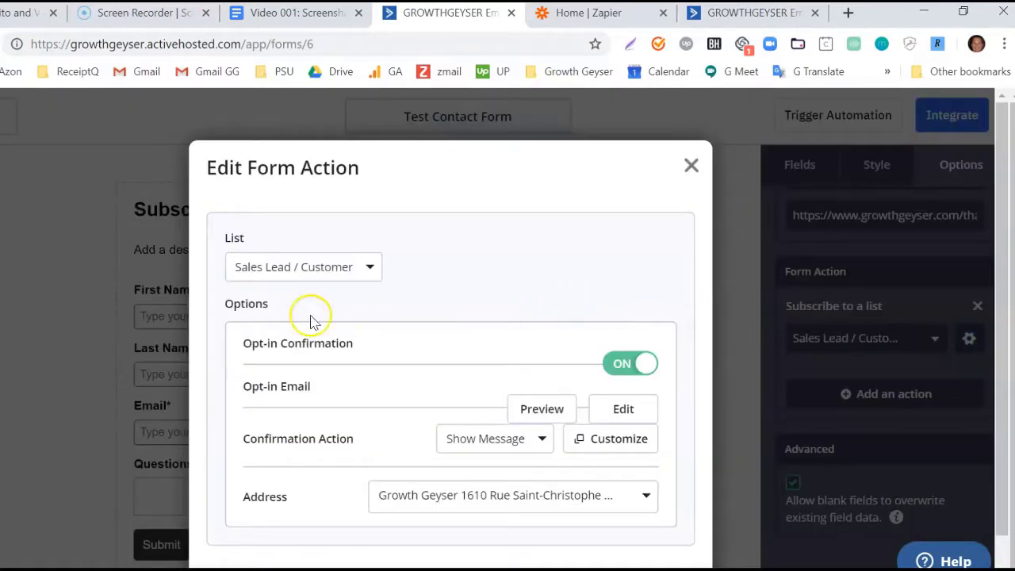
left_click(619, 373)
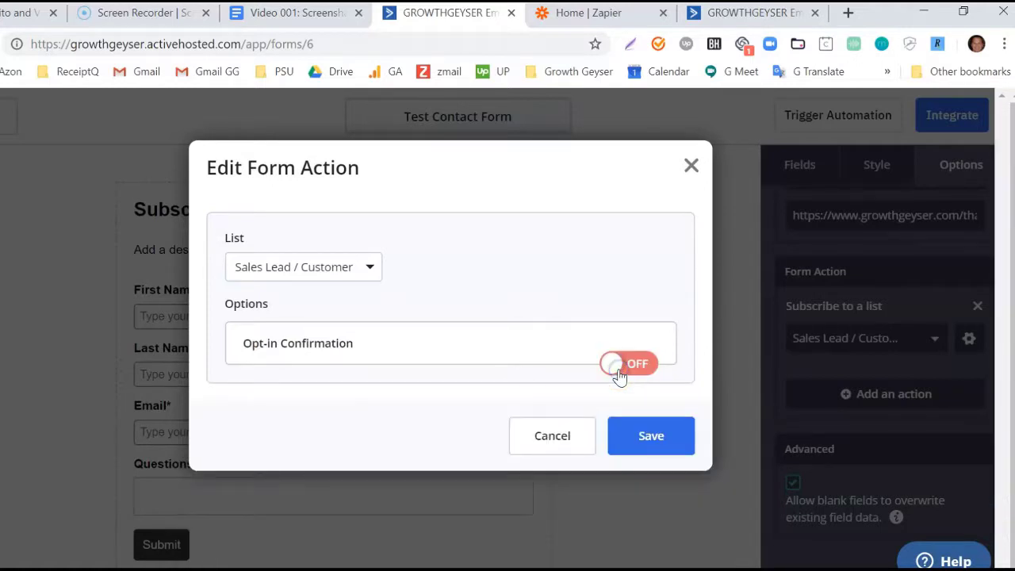
left_click(665, 435)
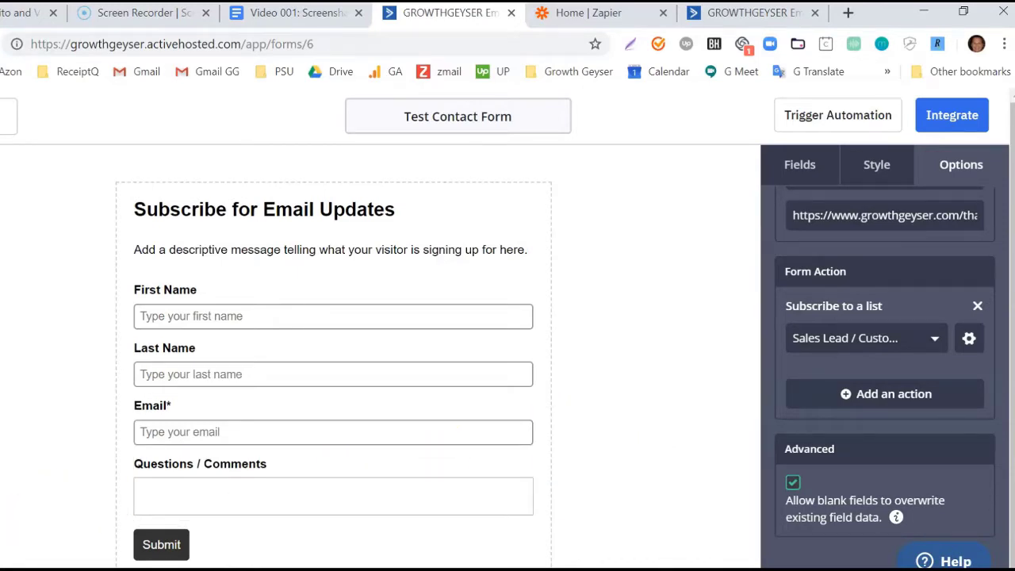
Add an 'Add a tag' action applying the lead_submission tag.
left_click(917, 393)
left_click(313, 264)
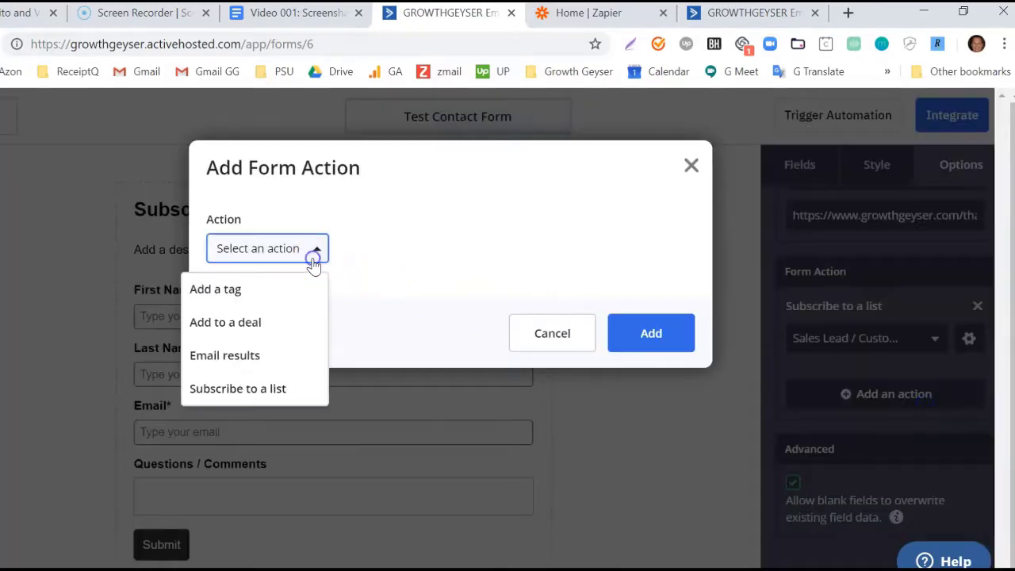
left_click(256, 291)
left_click(417, 343)
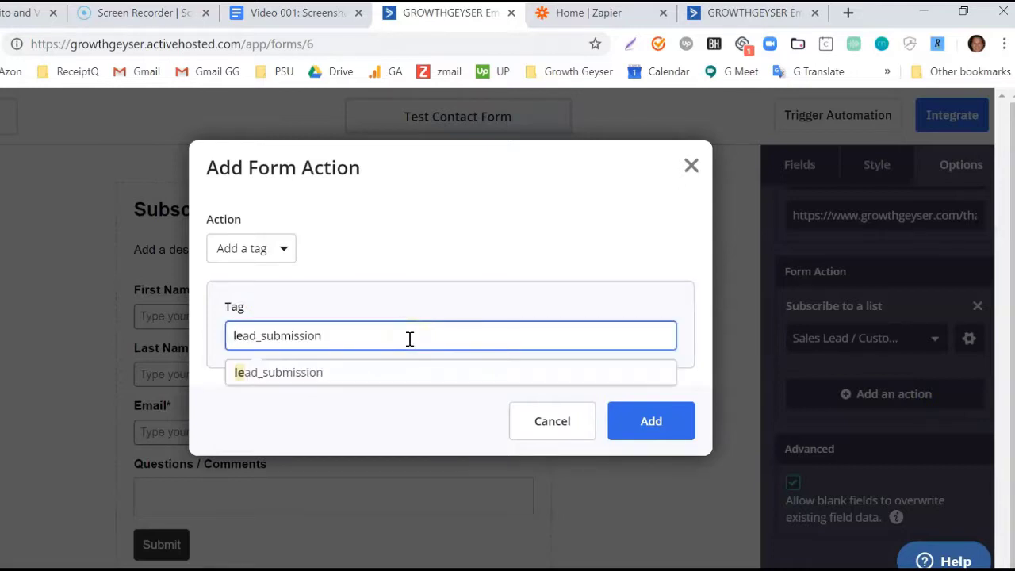
left_click(375, 372)
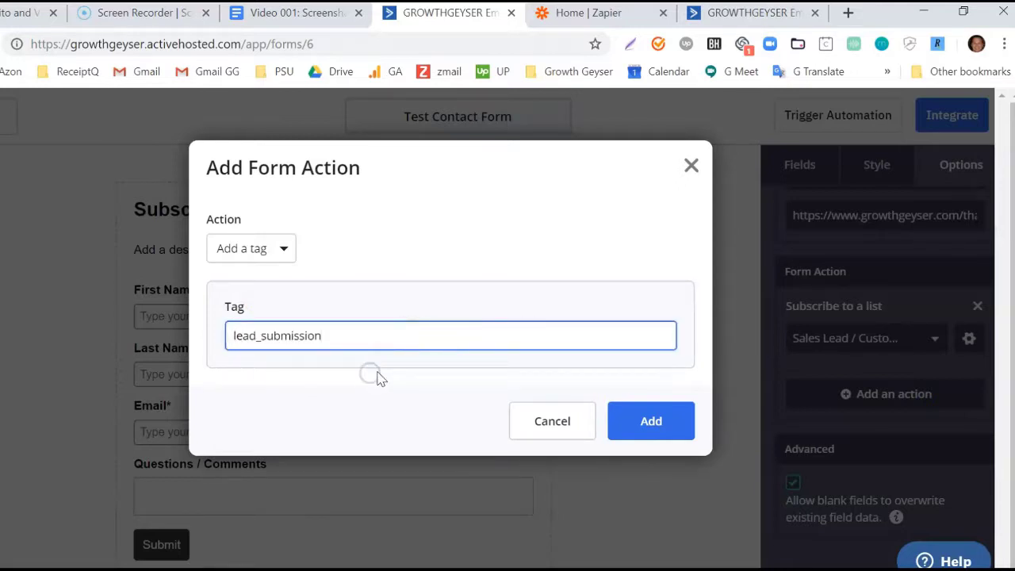
left_click(652, 417)
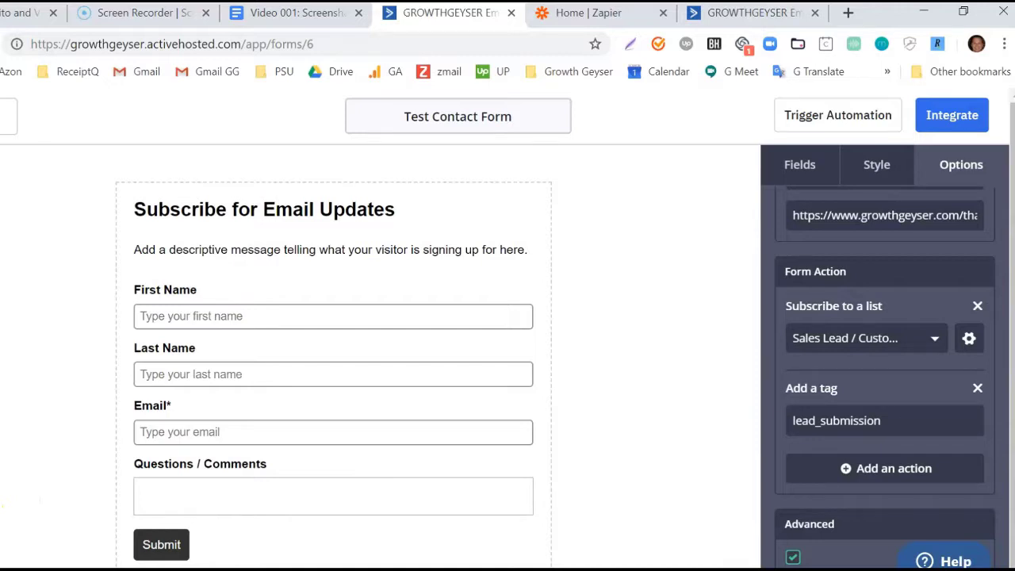
Add an Email results action to the owner's address from a noreply sender, name gg, subject 'new lead'.
scroll(940, 401, "down", 2)
left_click(924, 329)
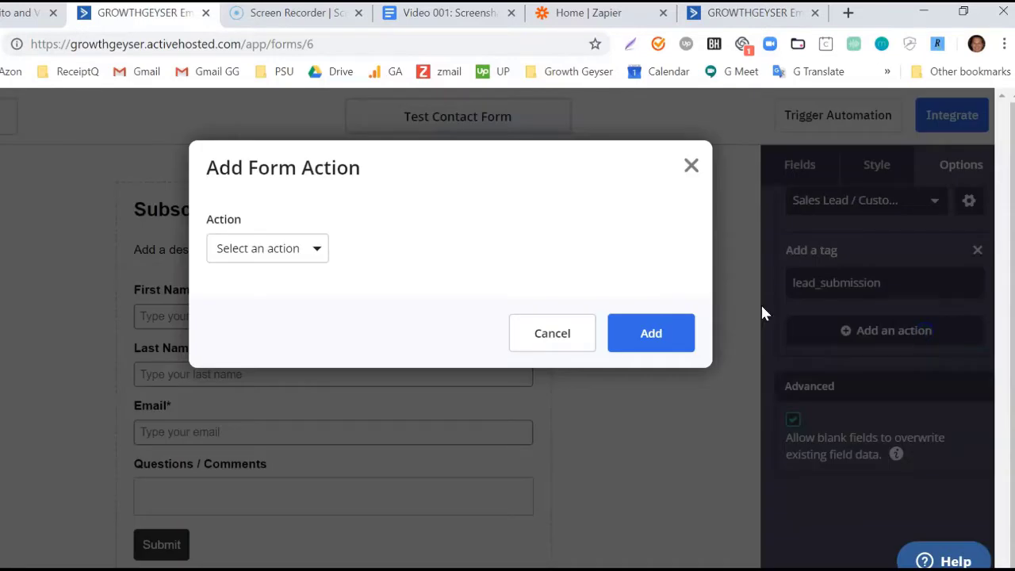
left_click(311, 250)
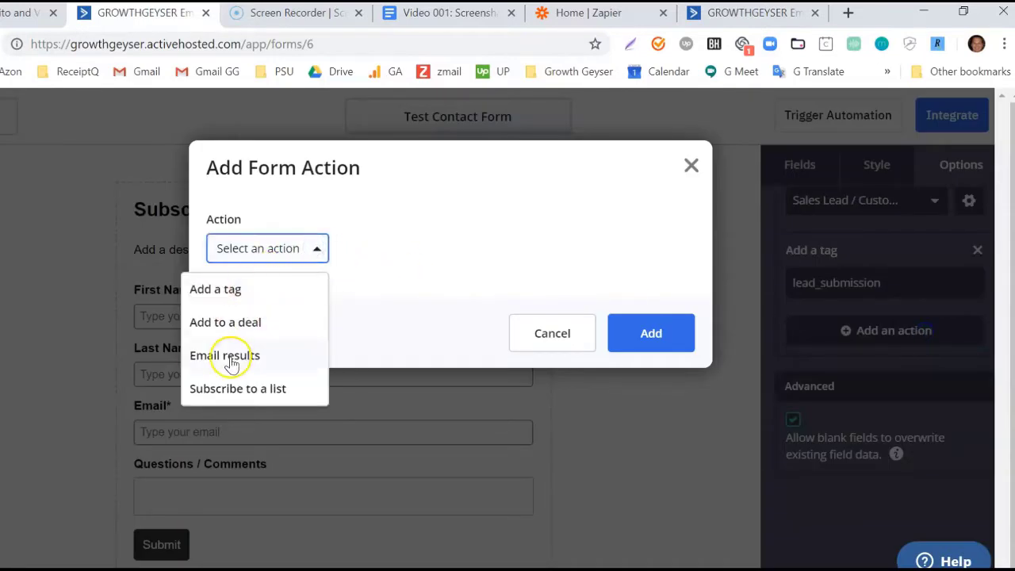
left_click(230, 357)
left_click(382, 372)
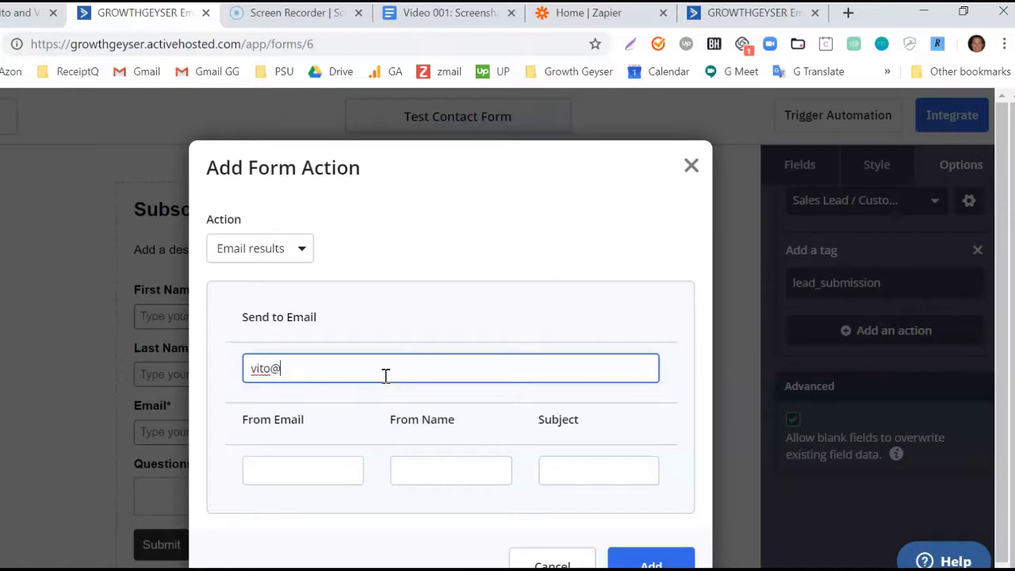
key("Tab")
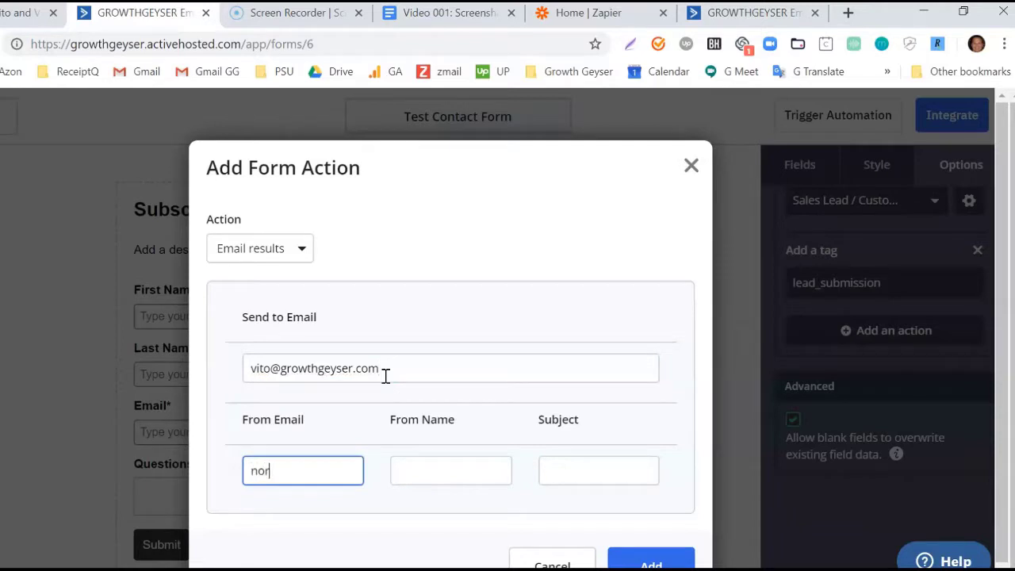
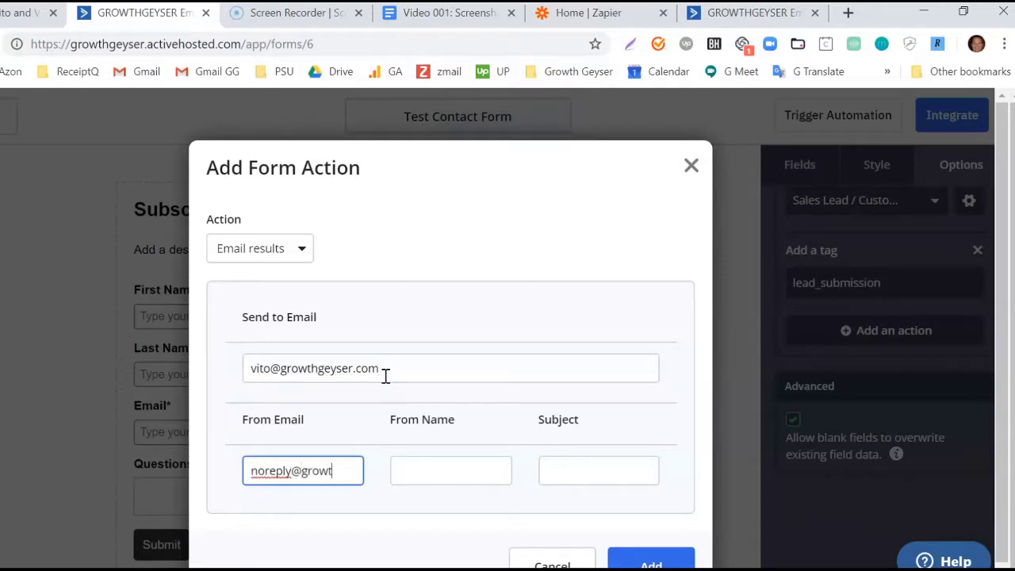
key("Tab")
key("Tab")
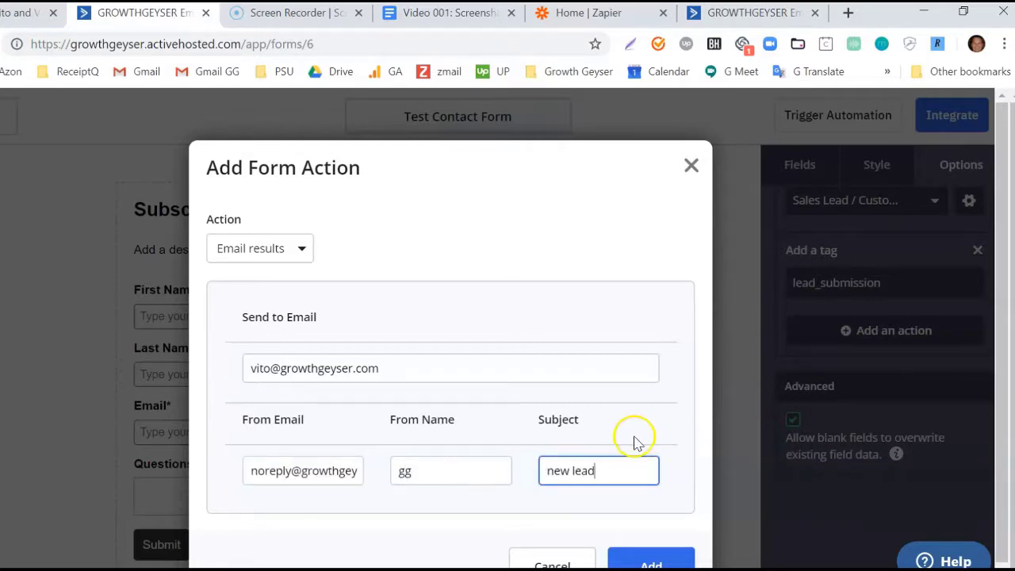
scroll(639, 444, "down", 1)
left_click(650, 550)
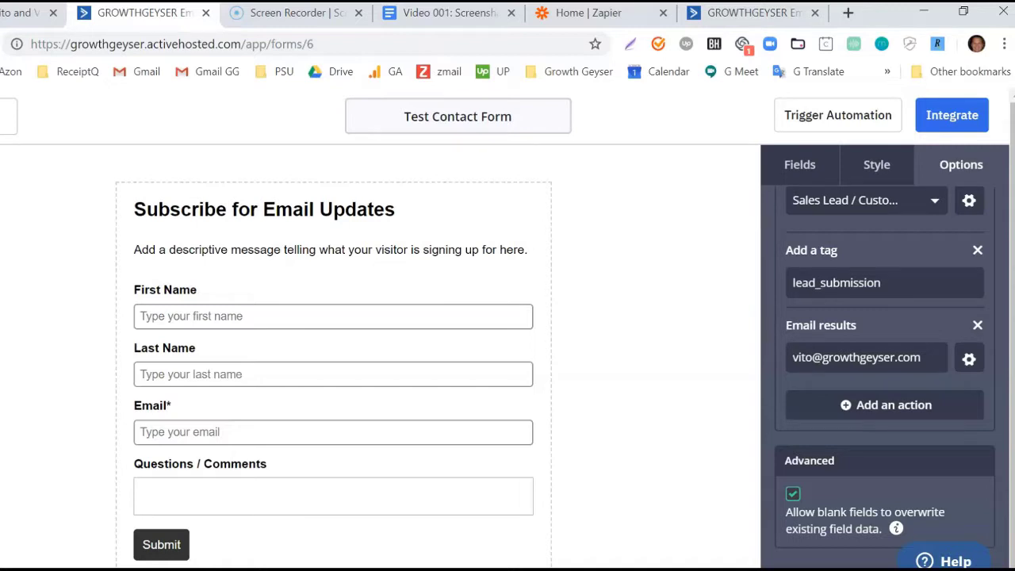
Copy the form's public link and submit a test entry through it.
left_click(961, 121)
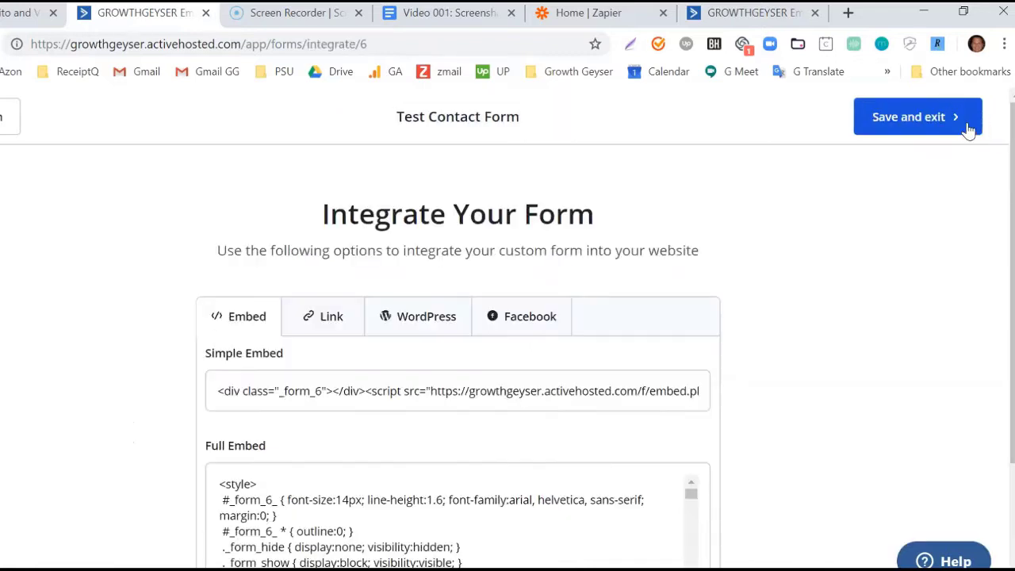
left_click(330, 331)
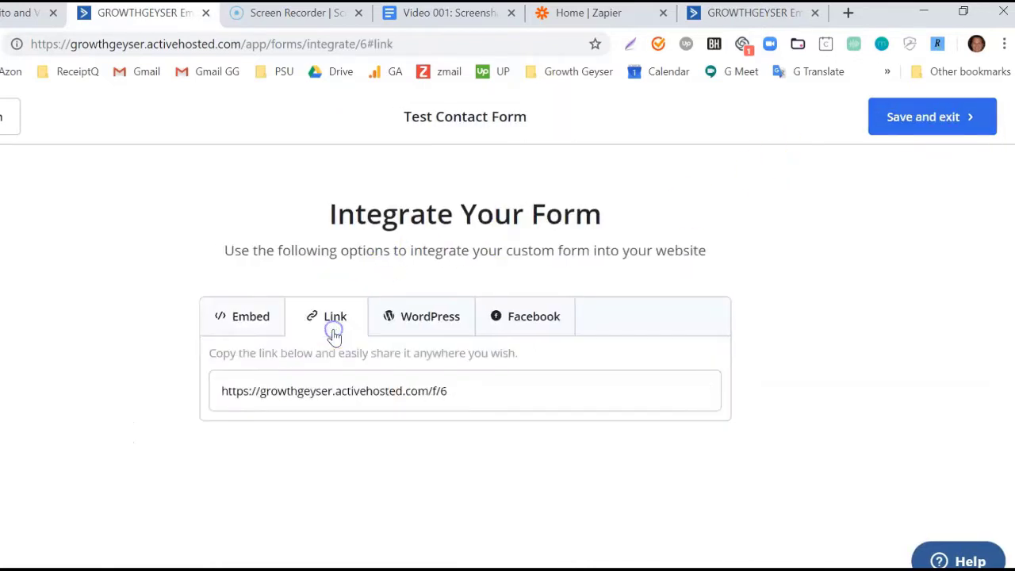
left_click(513, 399)
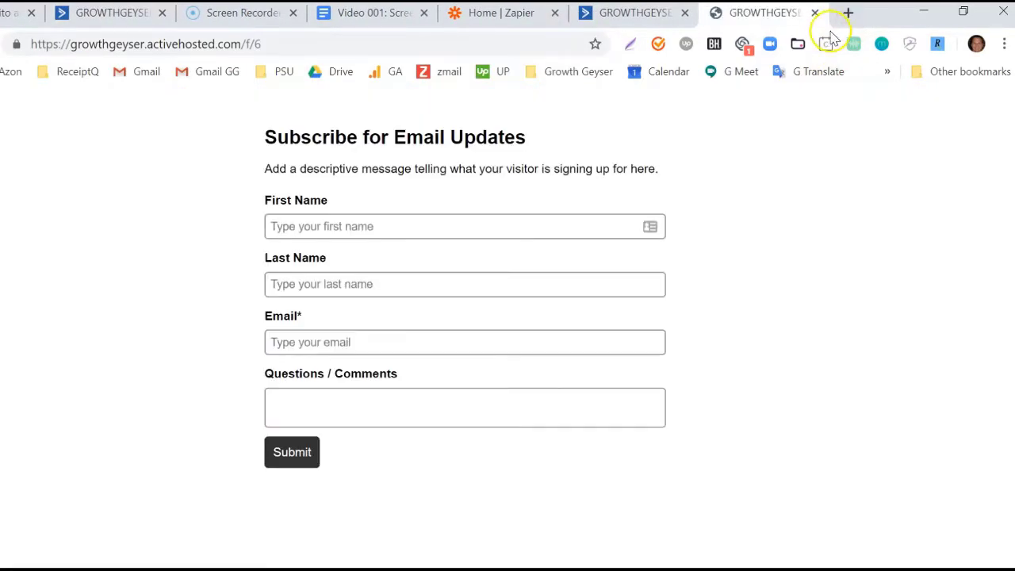
left_click(300, 455)
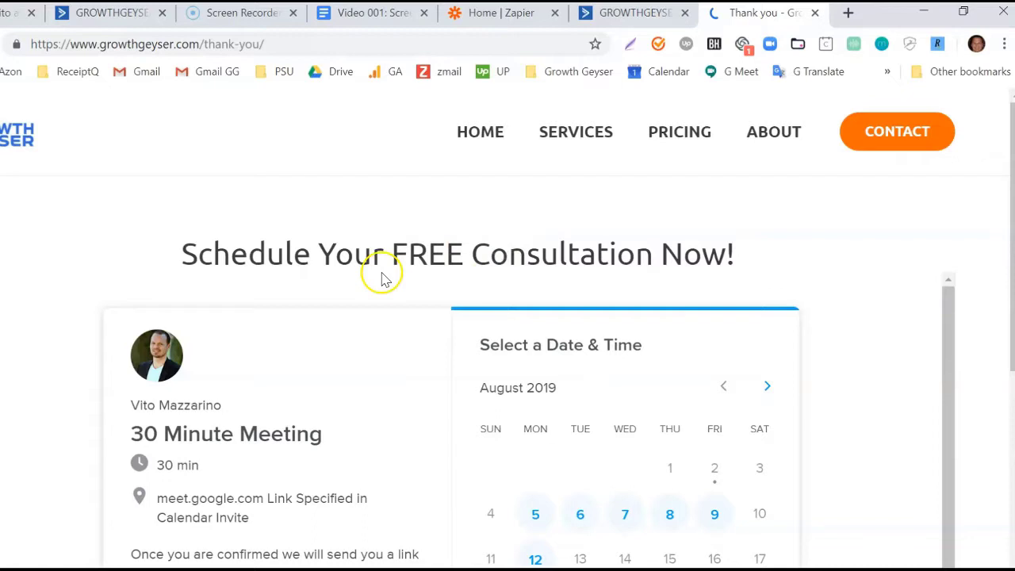
Return to the ActiveCampaign overview, which shows 39 contacts and a new subscription from 2 minutes ago.
key("ctrl+2")
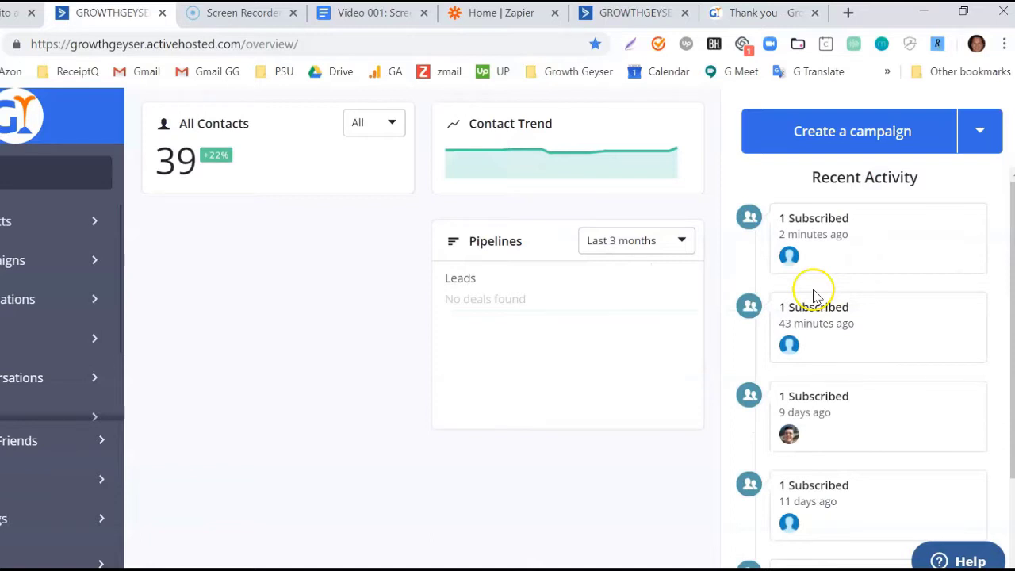
mouse_move(794, 265)
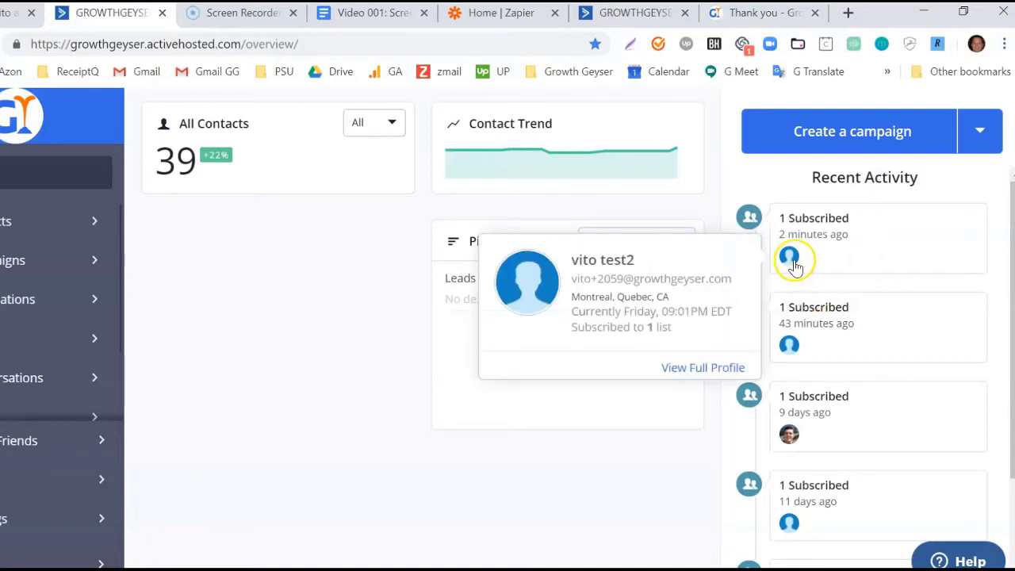